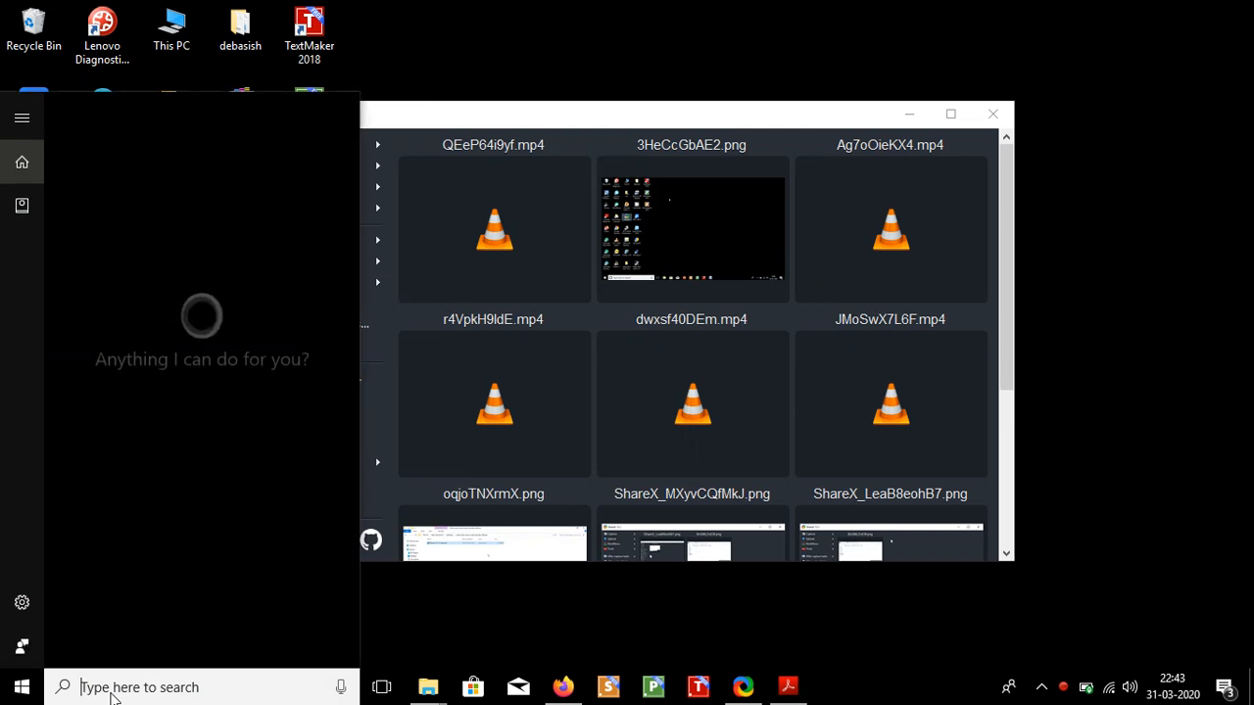
Step: Search the computer for "microsoft" and open Microsoft Office Word 2007 with a blank document
type("micr")
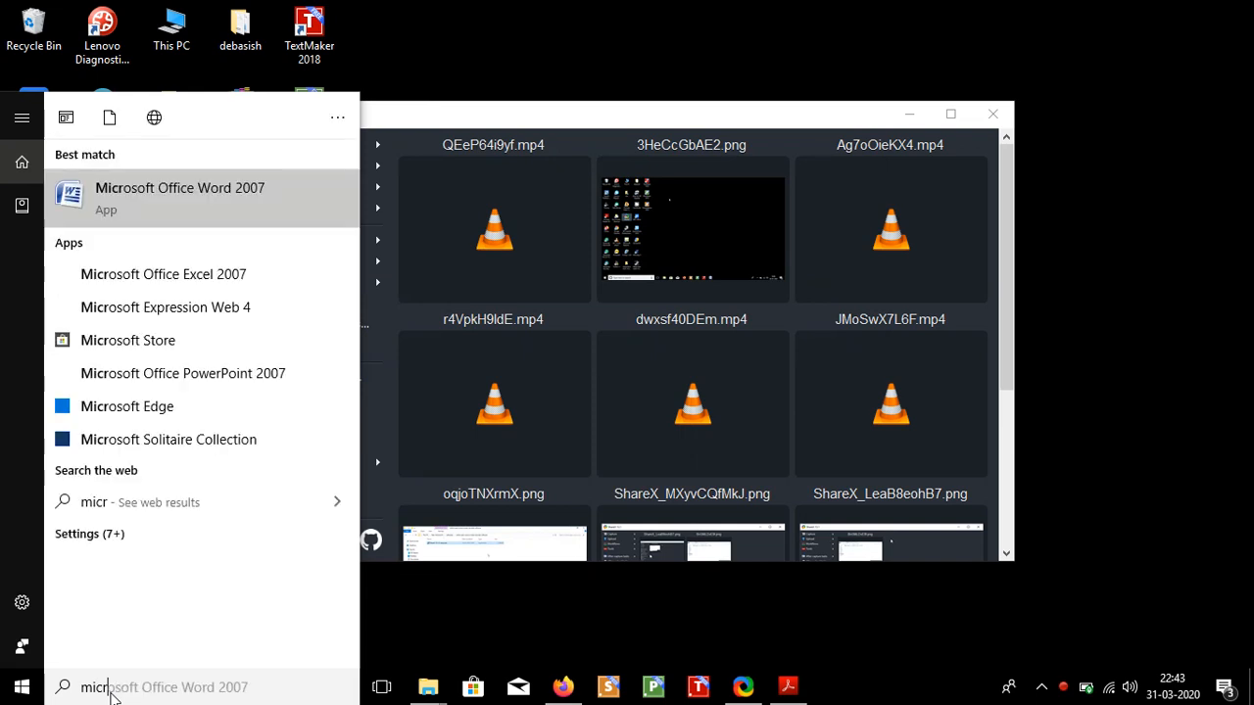
type("osoft")
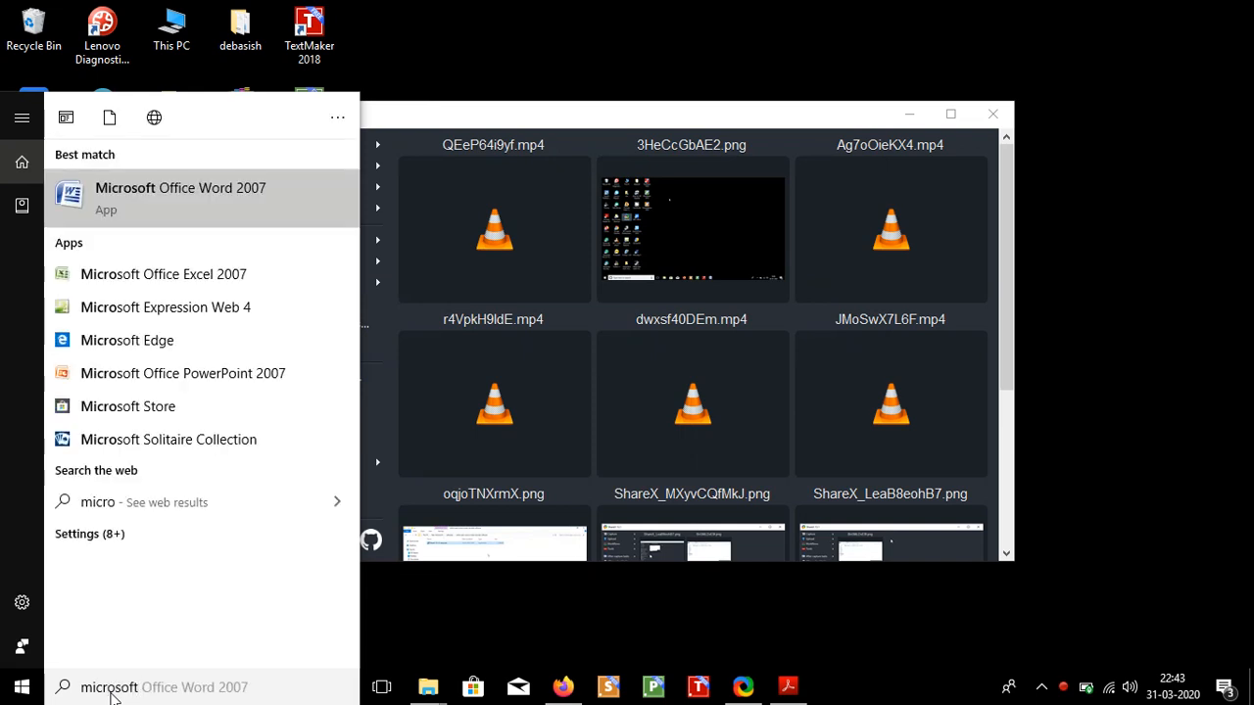
left_click(202, 190)
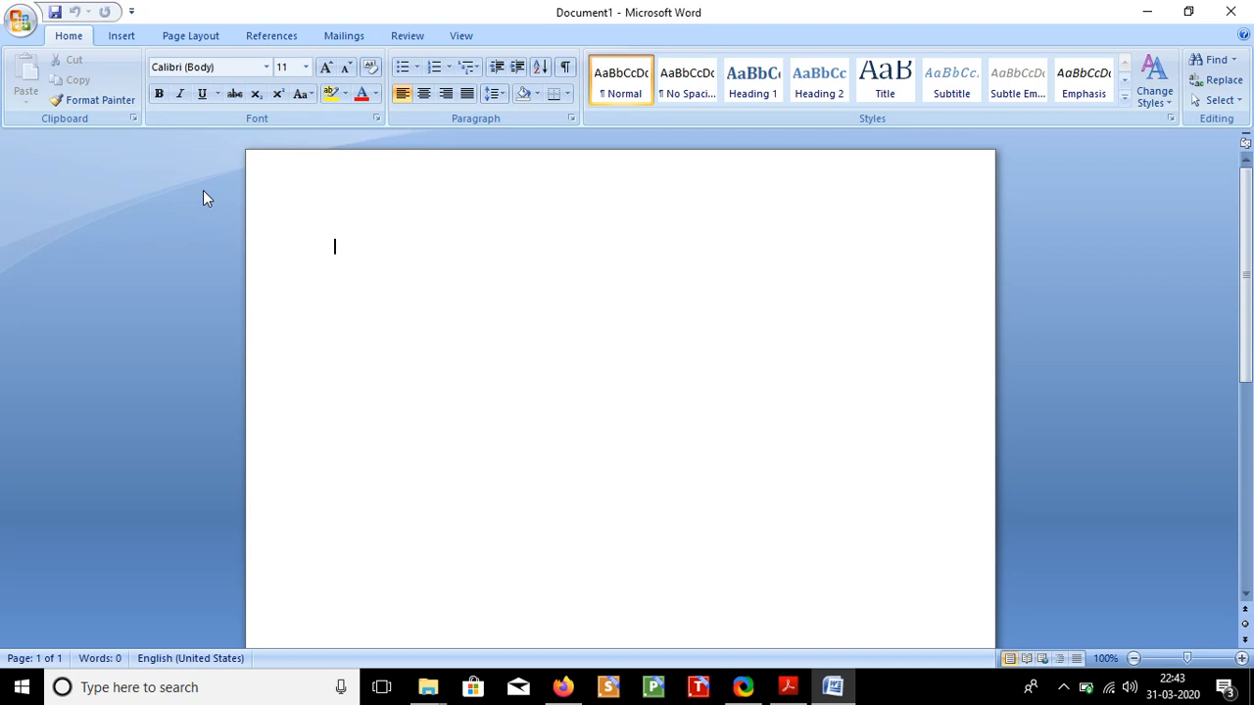
Step: Insert the built-in Stacks footer into the blank document
left_click(121, 37)
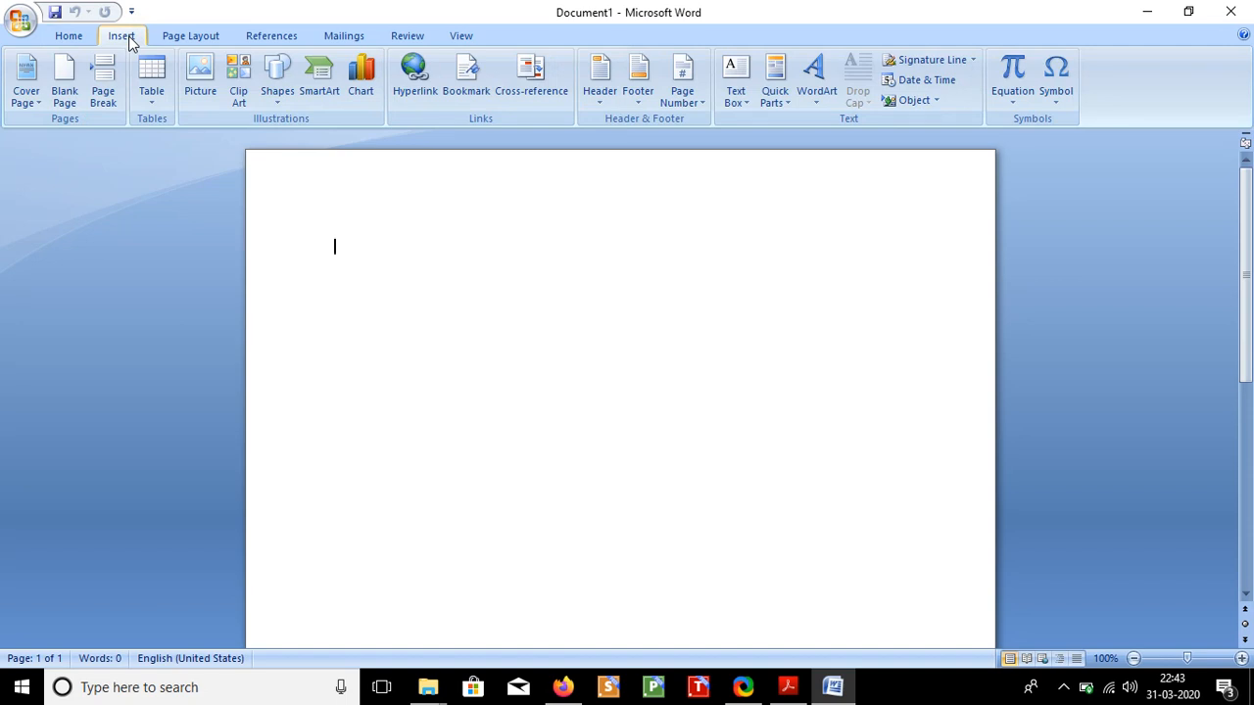
left_click(639, 103)
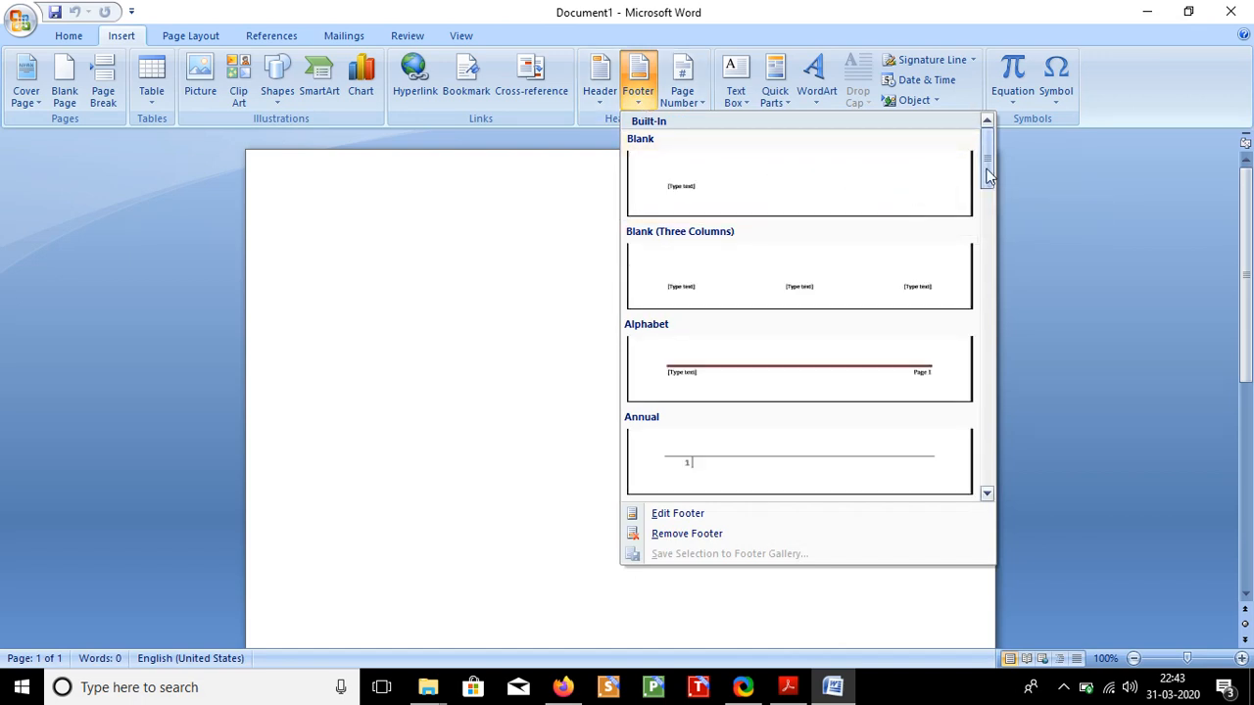
left_click_drag(988, 175, 980, 473)
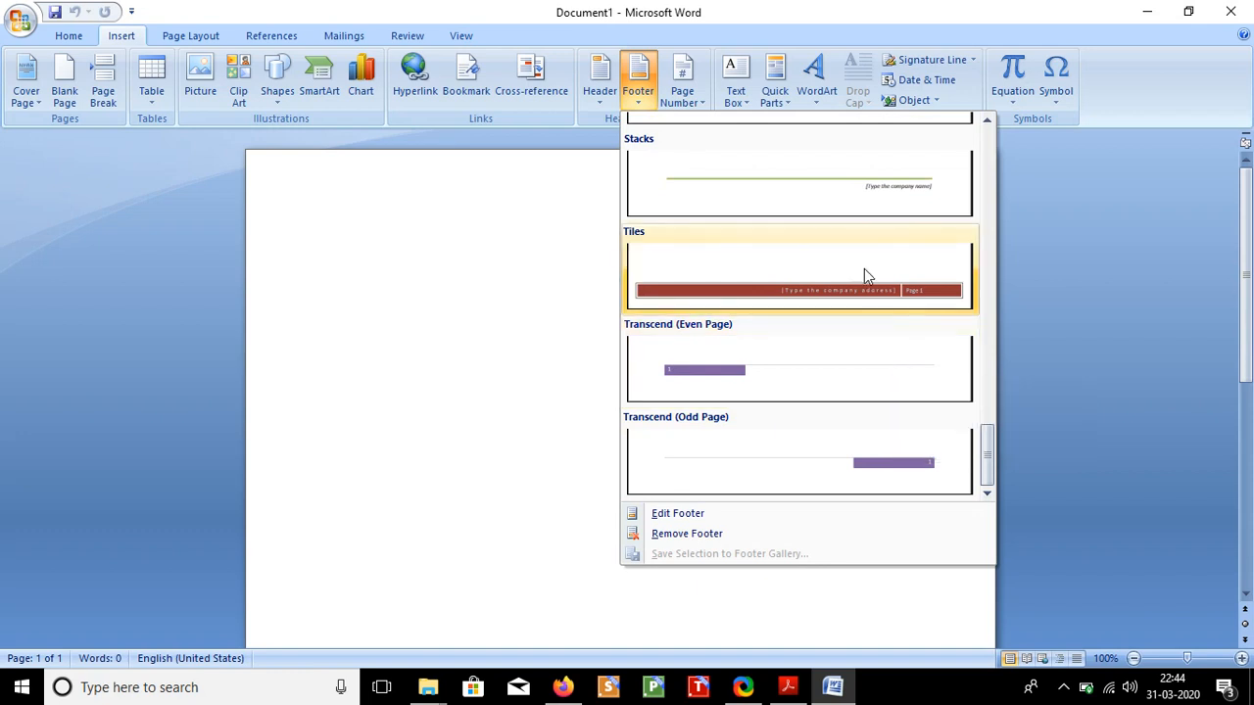
left_click(798, 200)
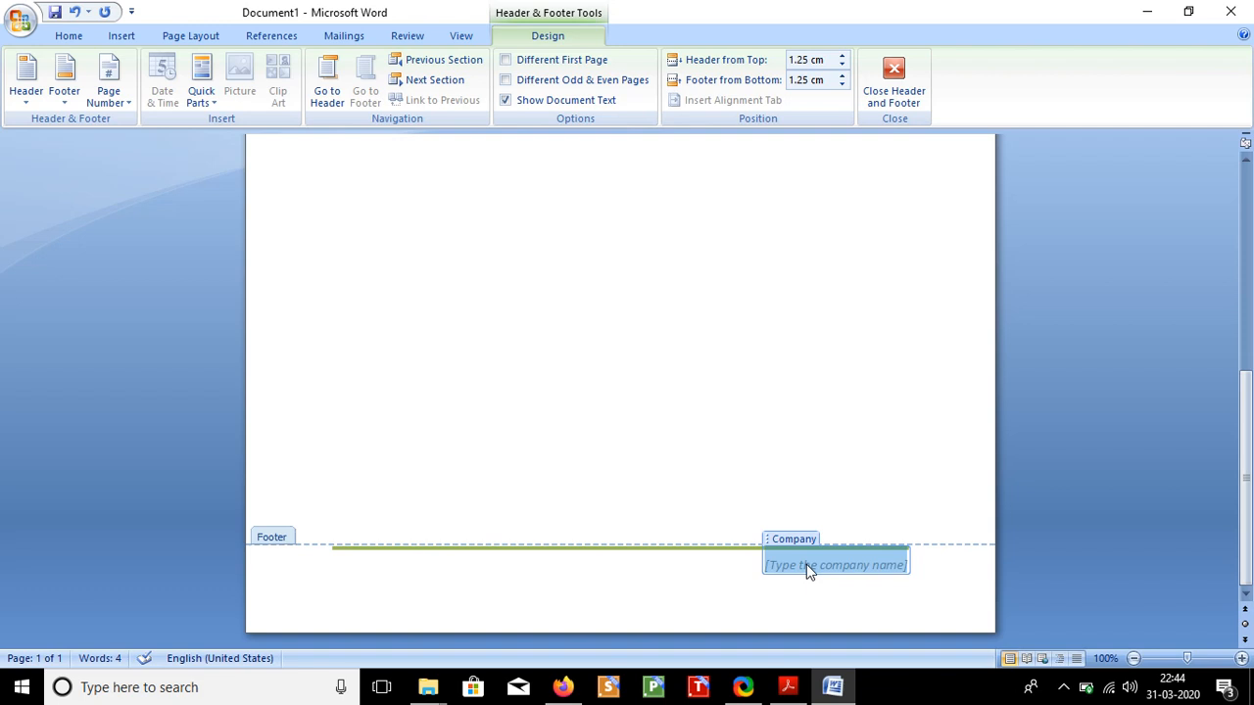
Step: Set the footer's company name to "RK Infotech Educare Pvt. Ltd." and return to the document body
key("BackSpace")
type("R")
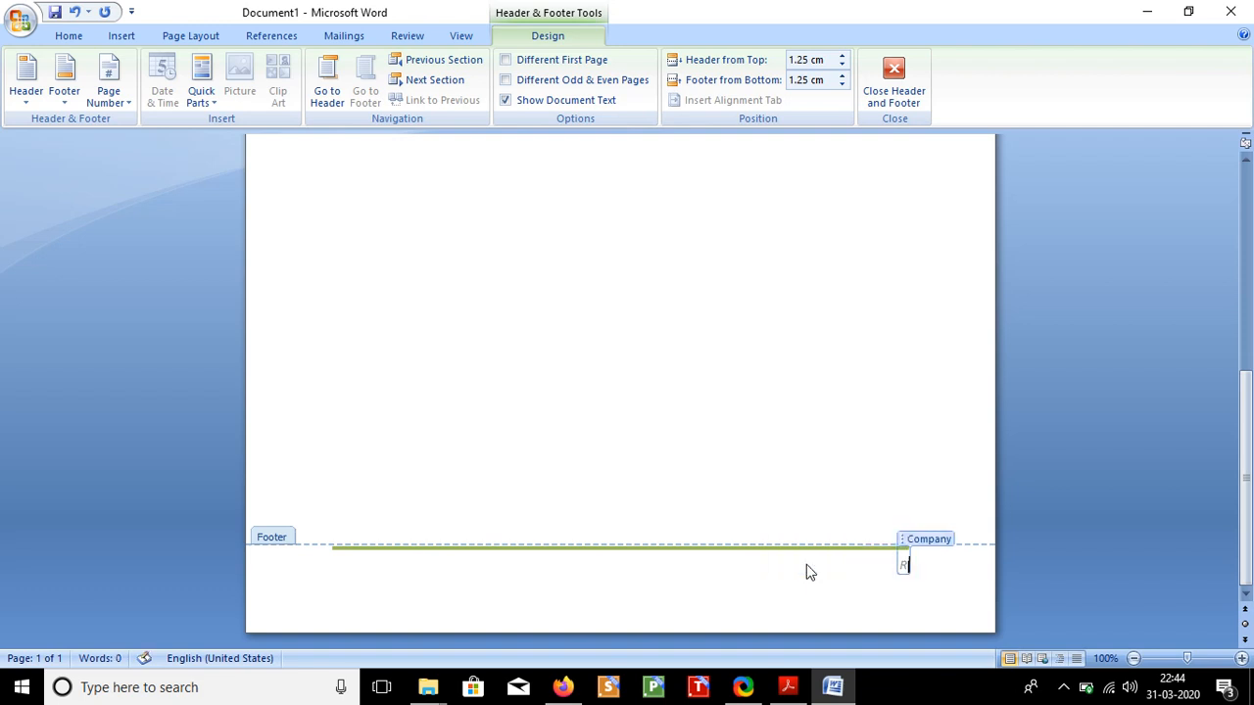
type("K Infote")
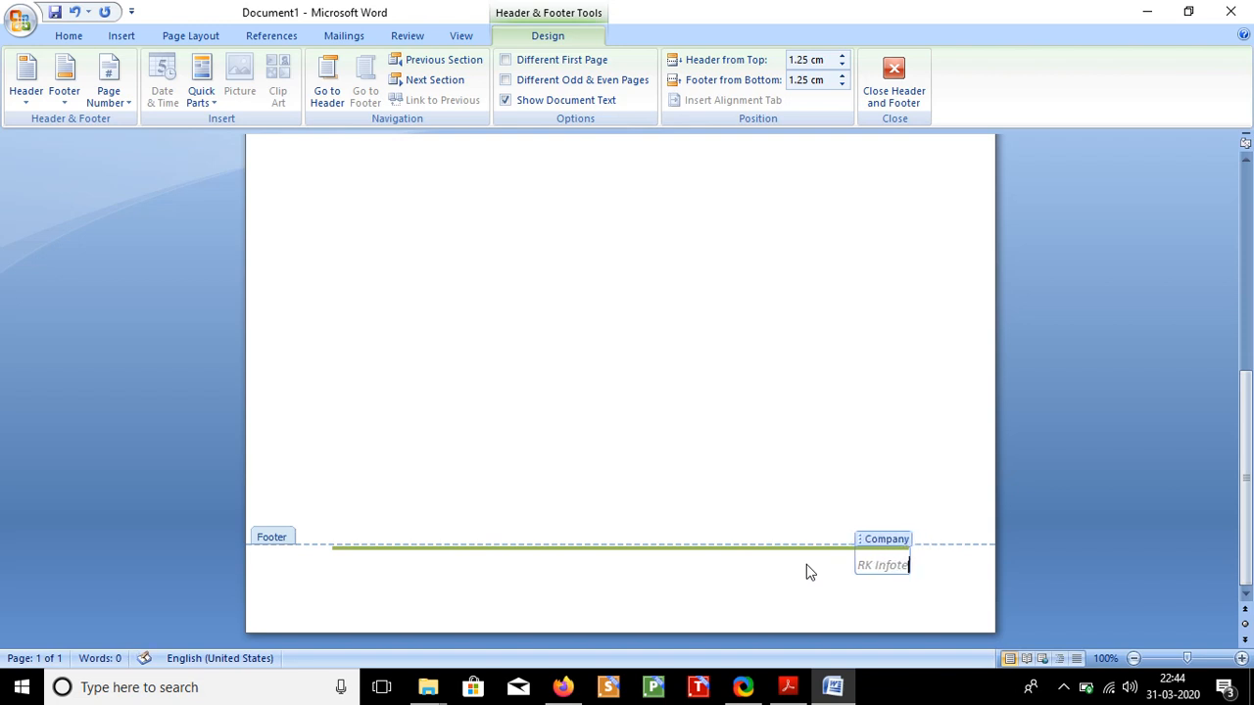
type("ch")
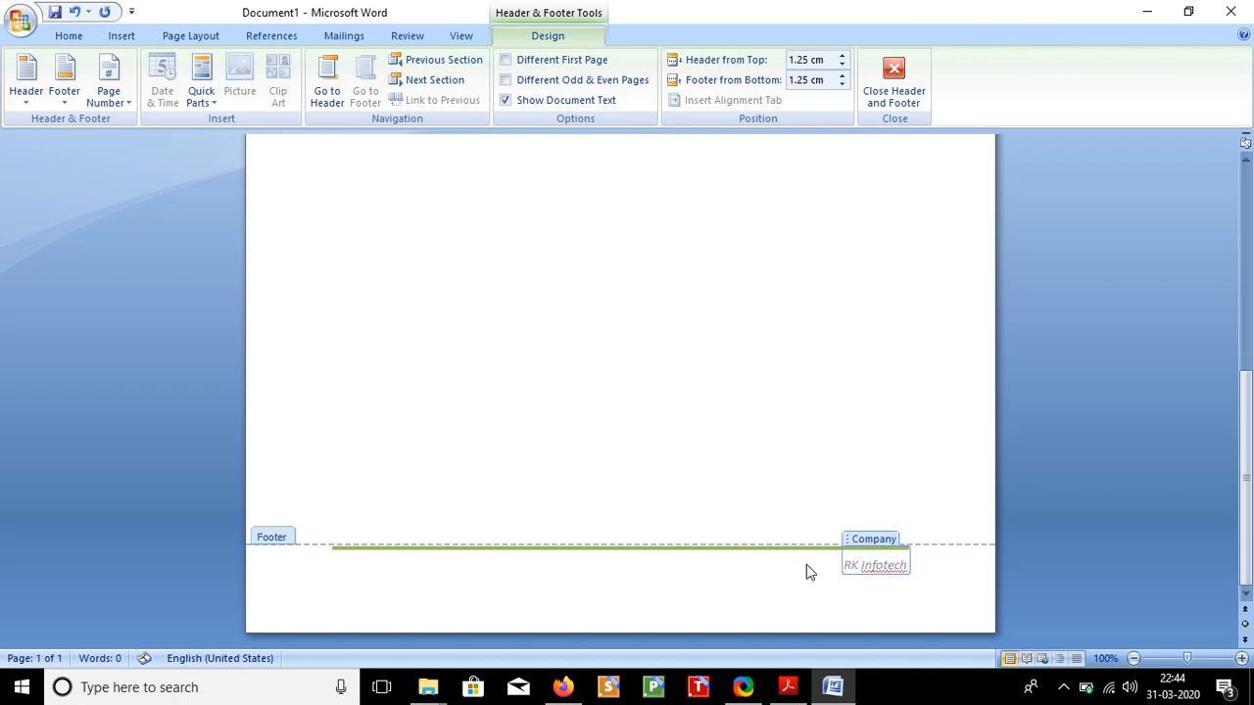
type(" Educa")
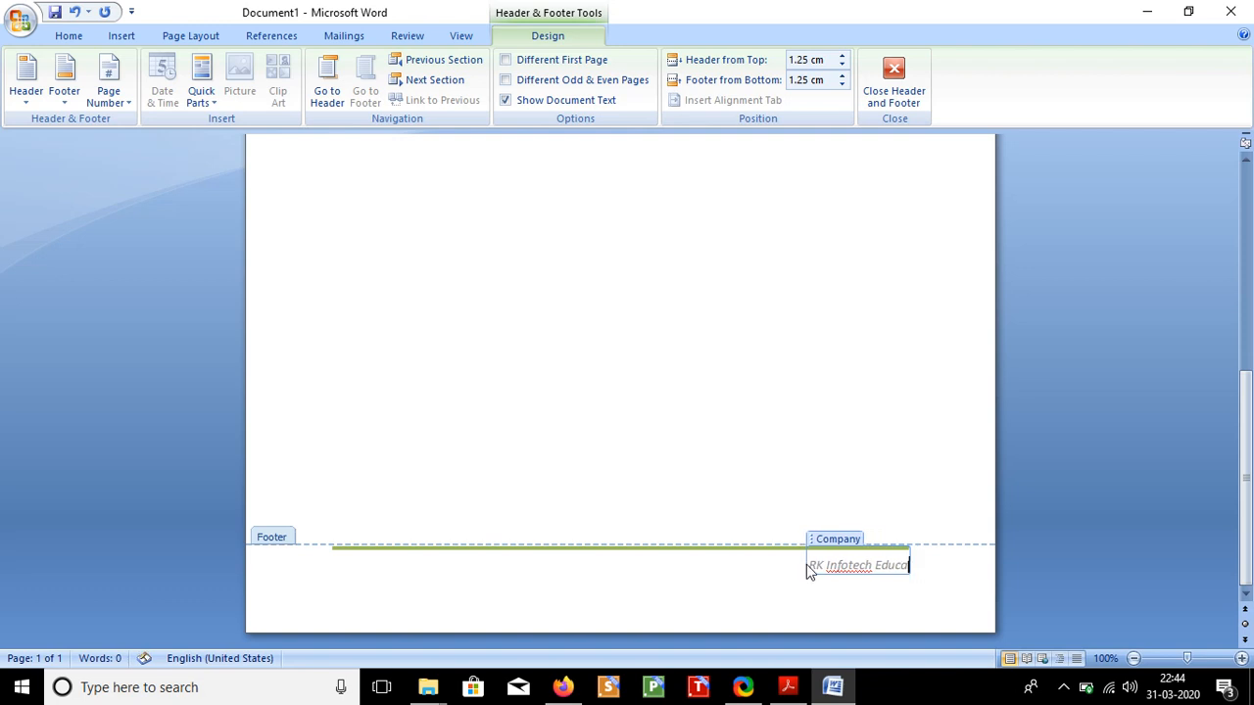
type("ti")
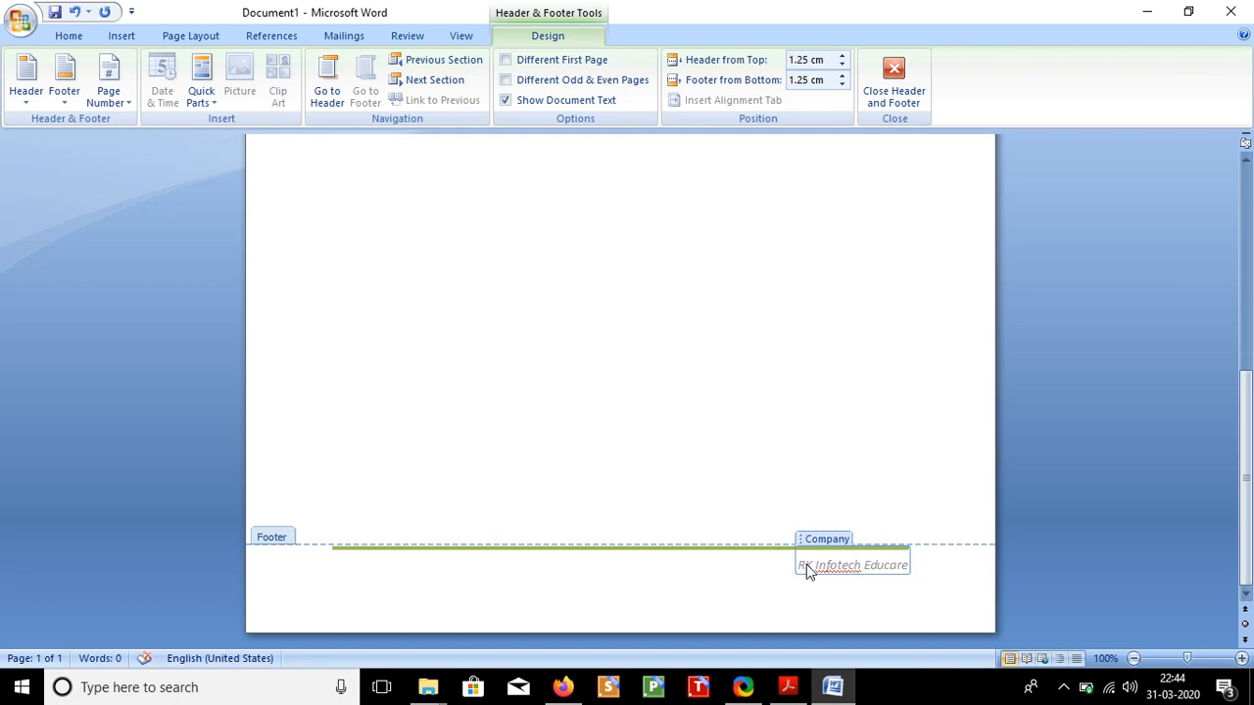
type(" Pvt")
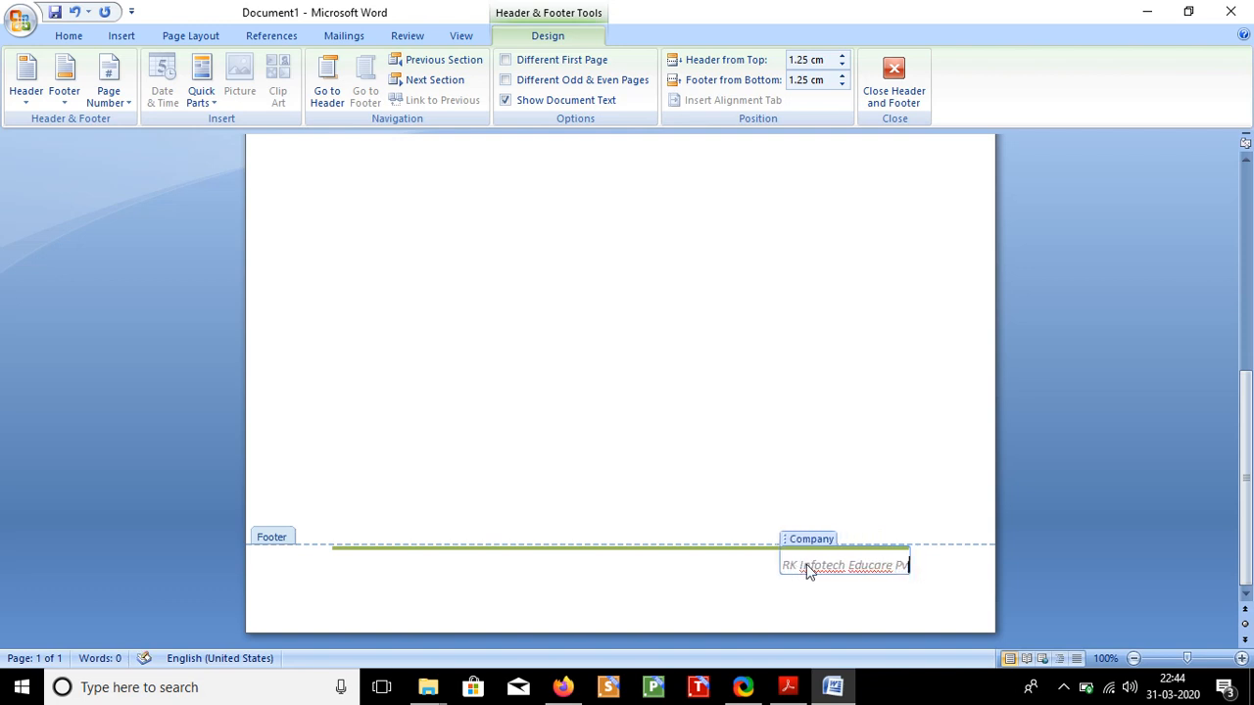
type(". L")
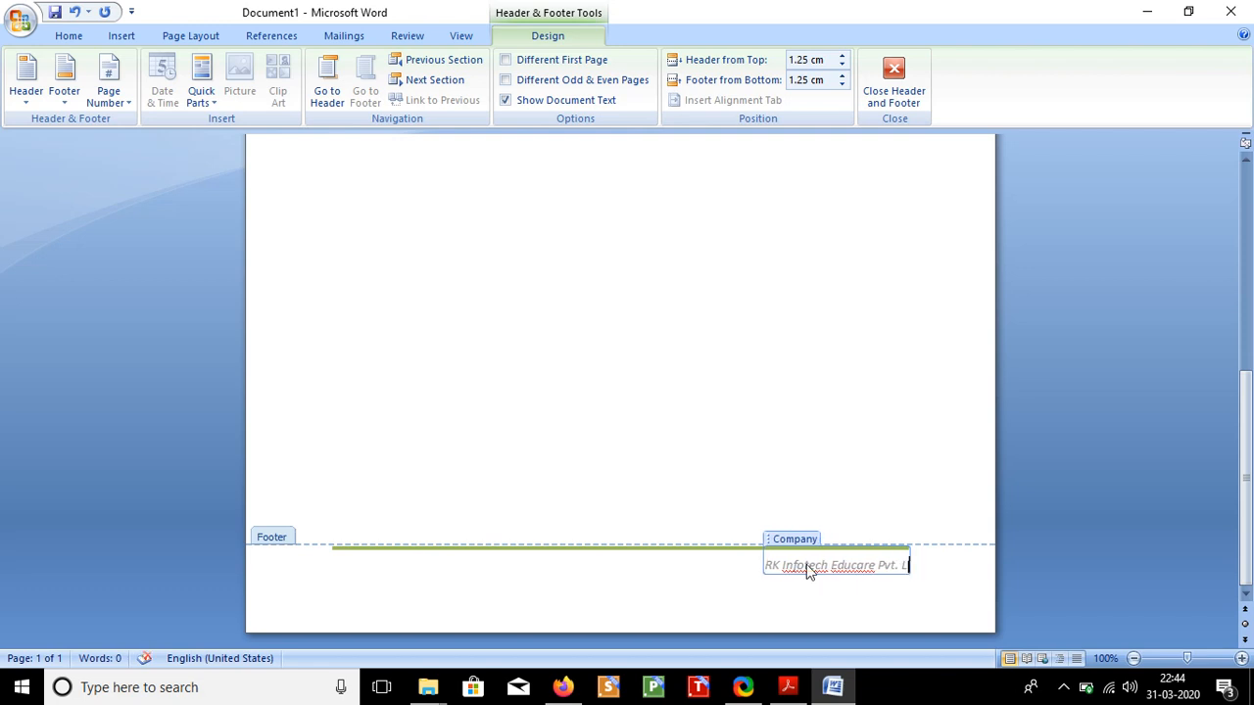
type("td.")
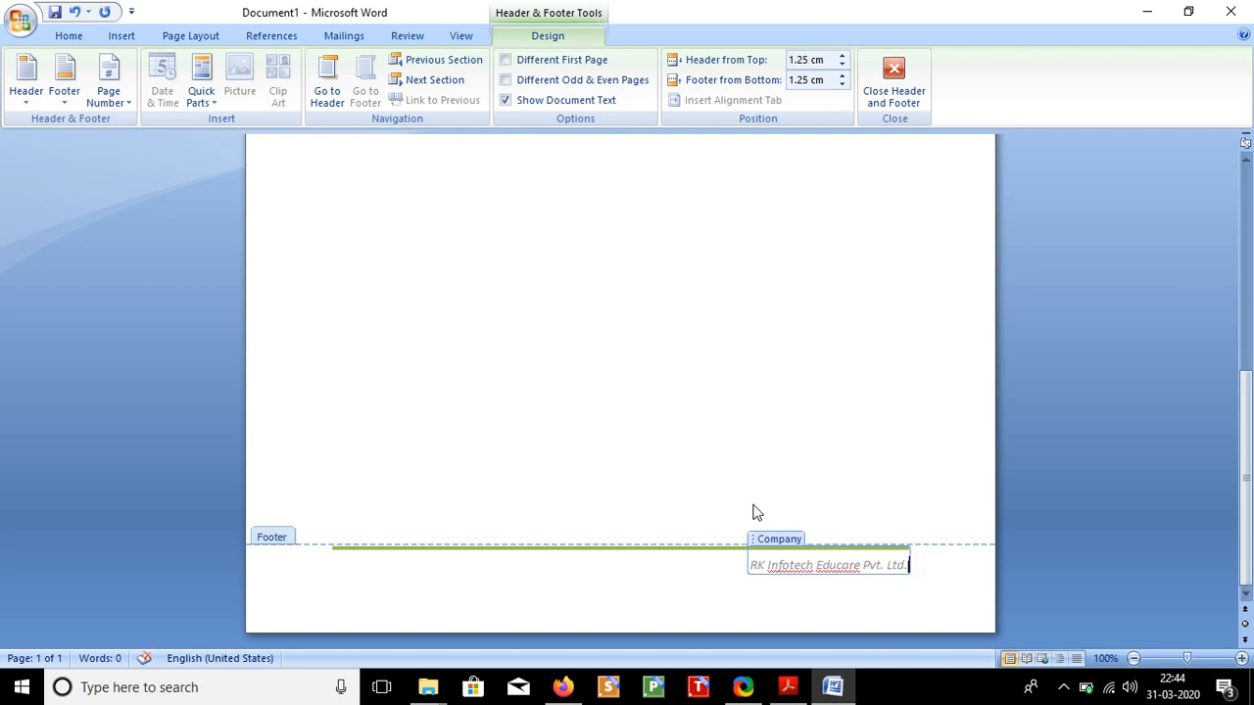
double_click(647, 281)
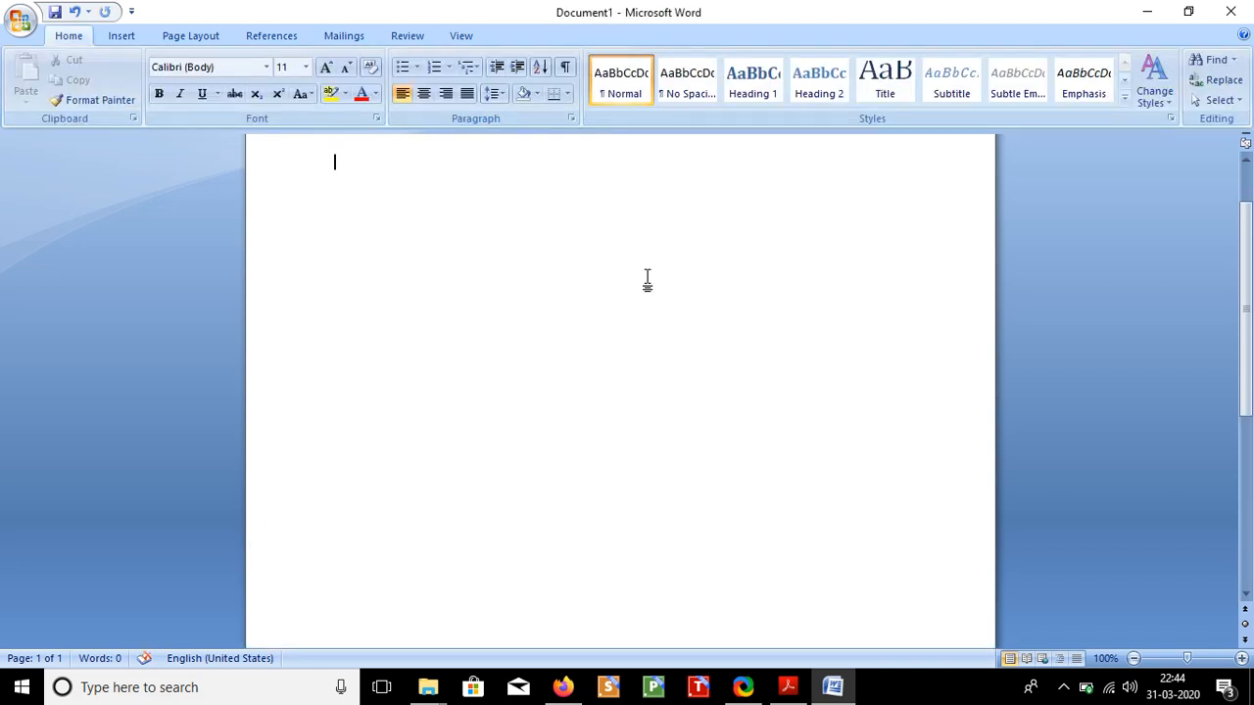
left_click_drag(1246, 358, 1242, 532)
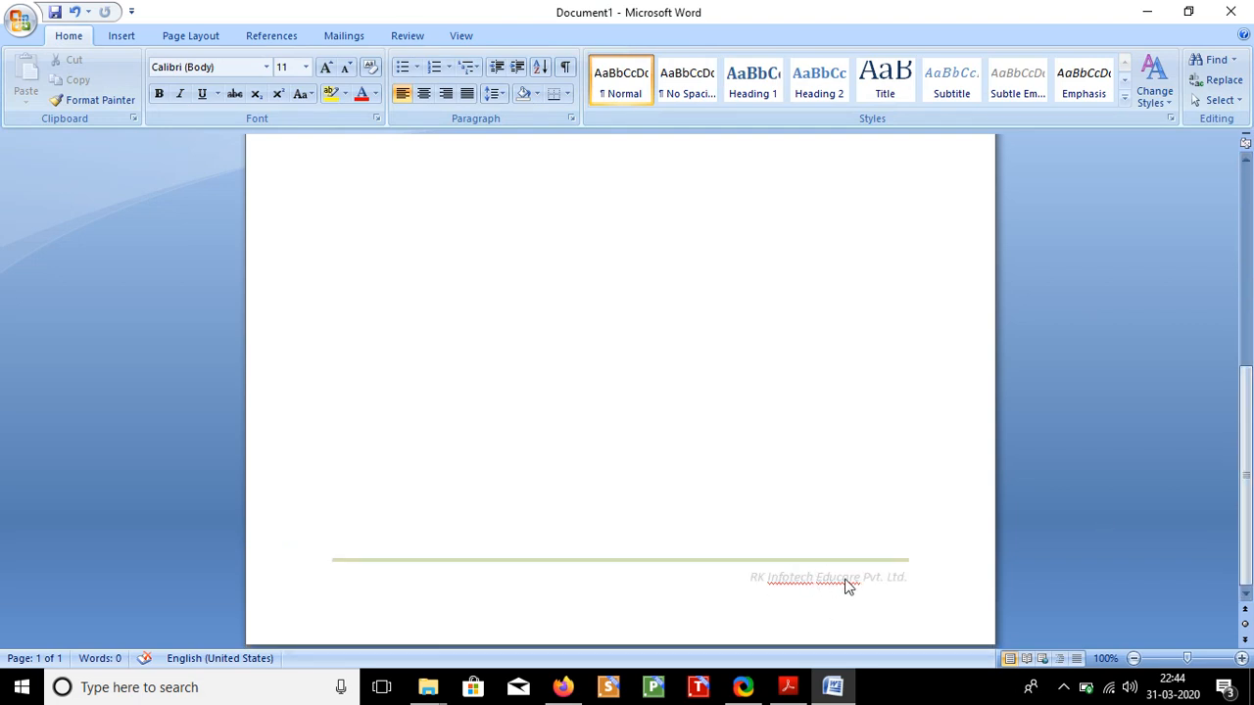
Step: Add two blank pages to the document and check the footer on each new page
left_click(123, 36)
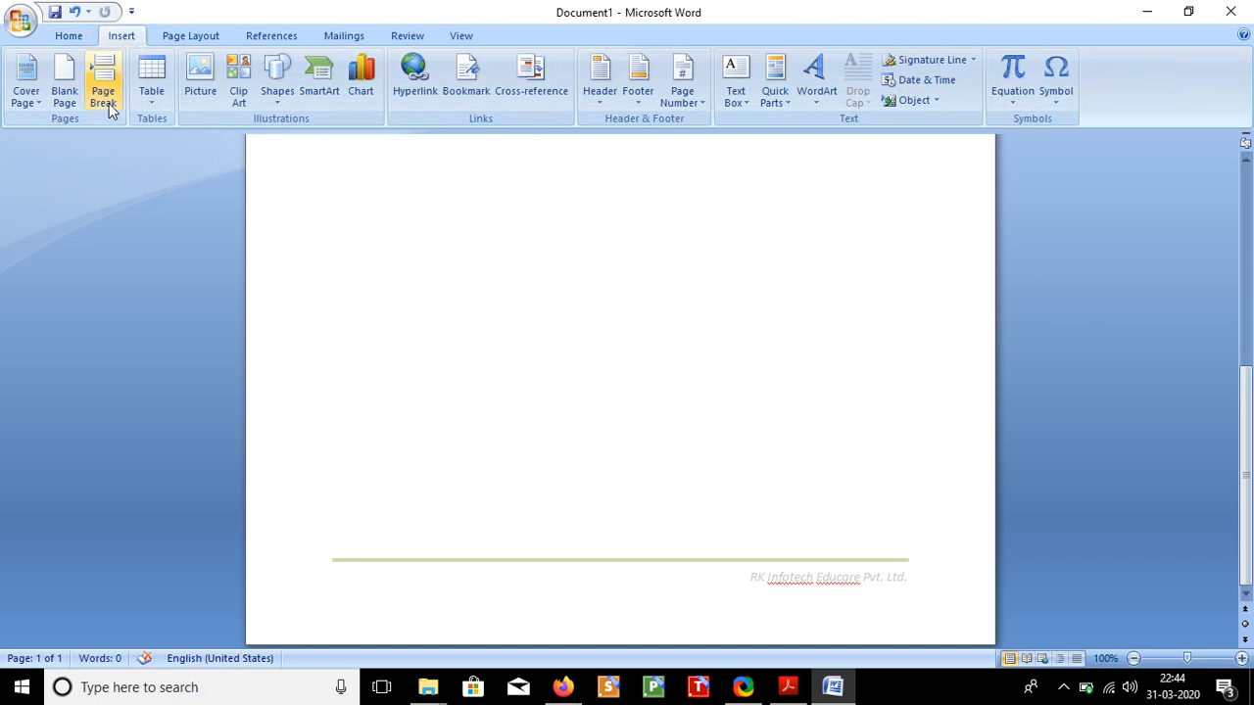
left_click(67, 103)
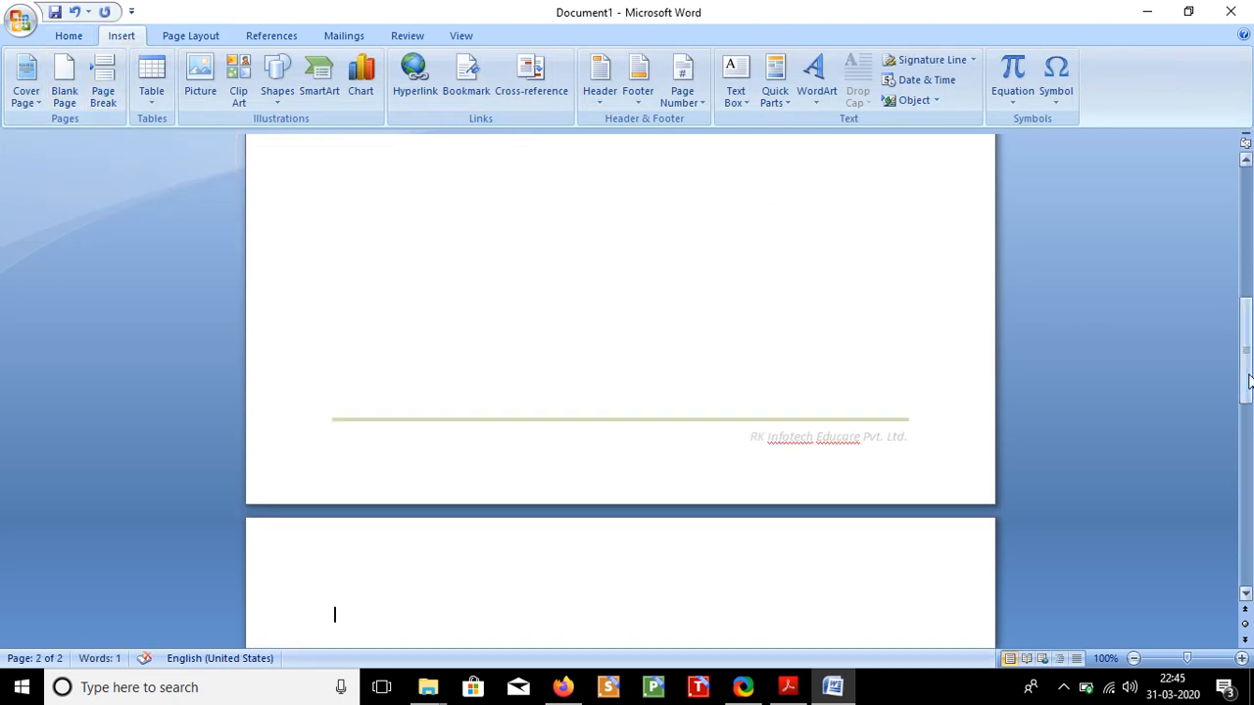
left_click_drag(1248, 382, 1249, 567)
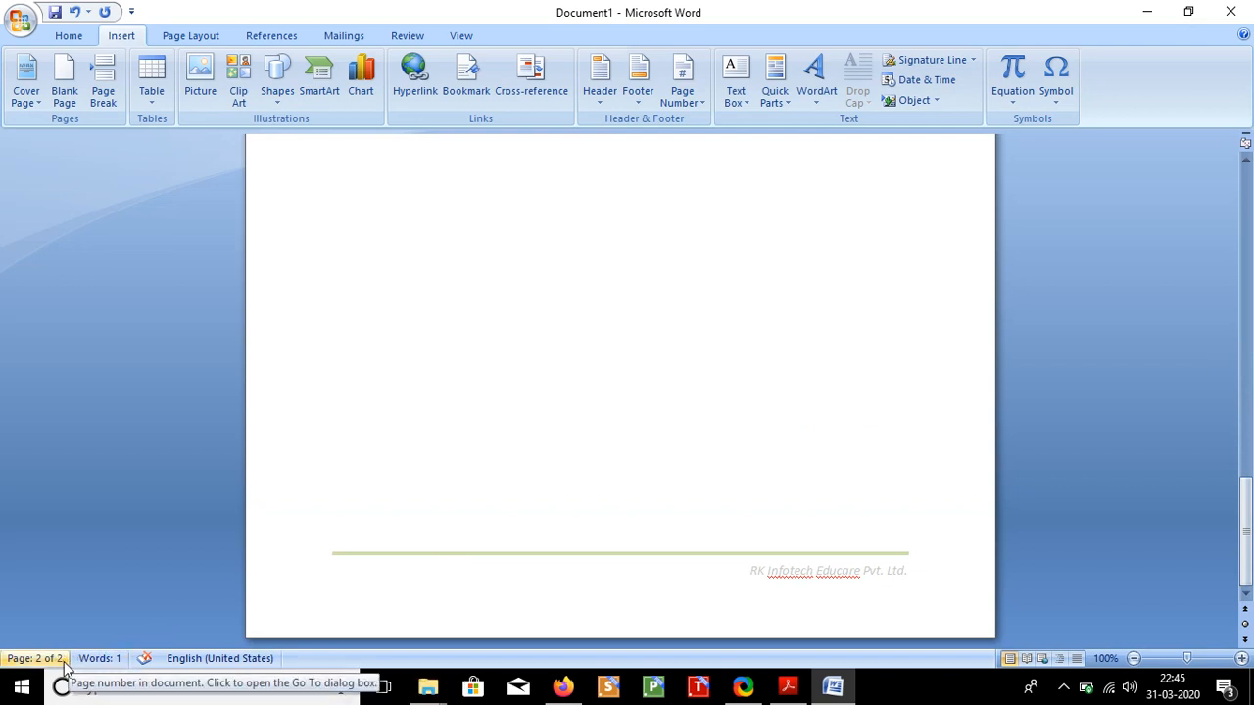
left_click(59, 93)
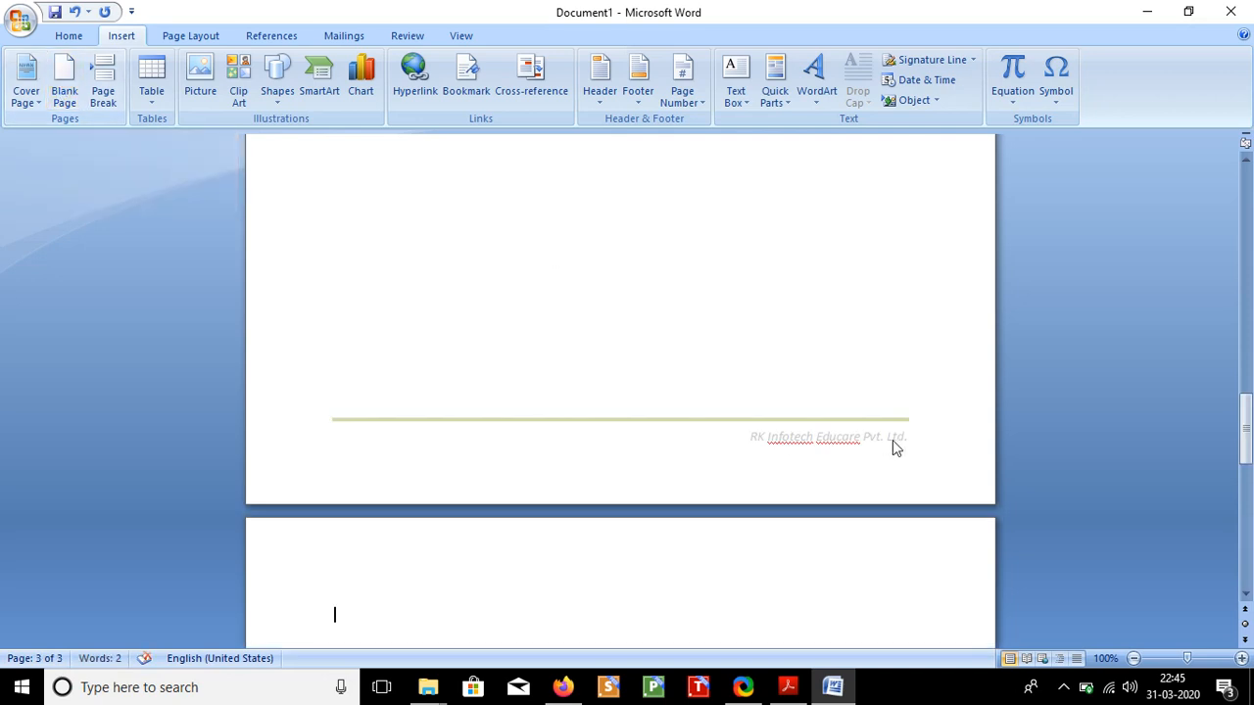
left_click_drag(1245, 431, 1248, 565)
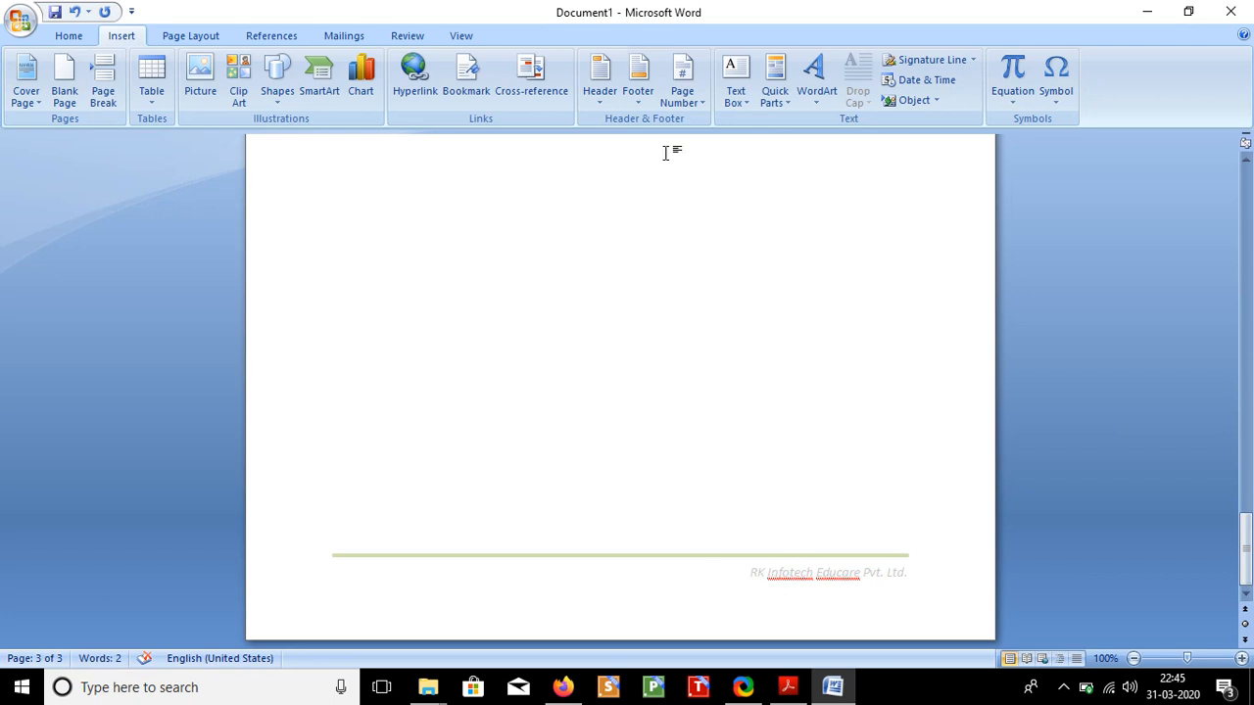
Step: Replace the footer with the built-in Alphabet style, set its placeholder text to "The document's footer part" and return to the body
left_click(638, 96)
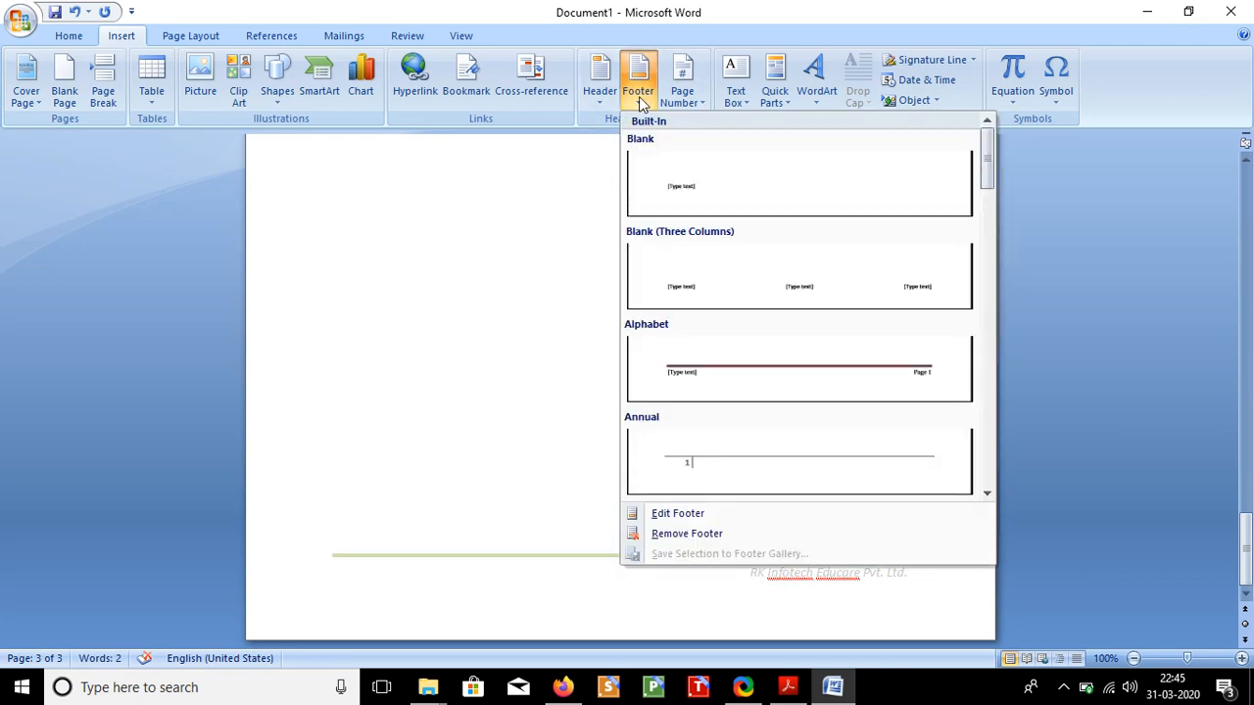
left_click(699, 383)
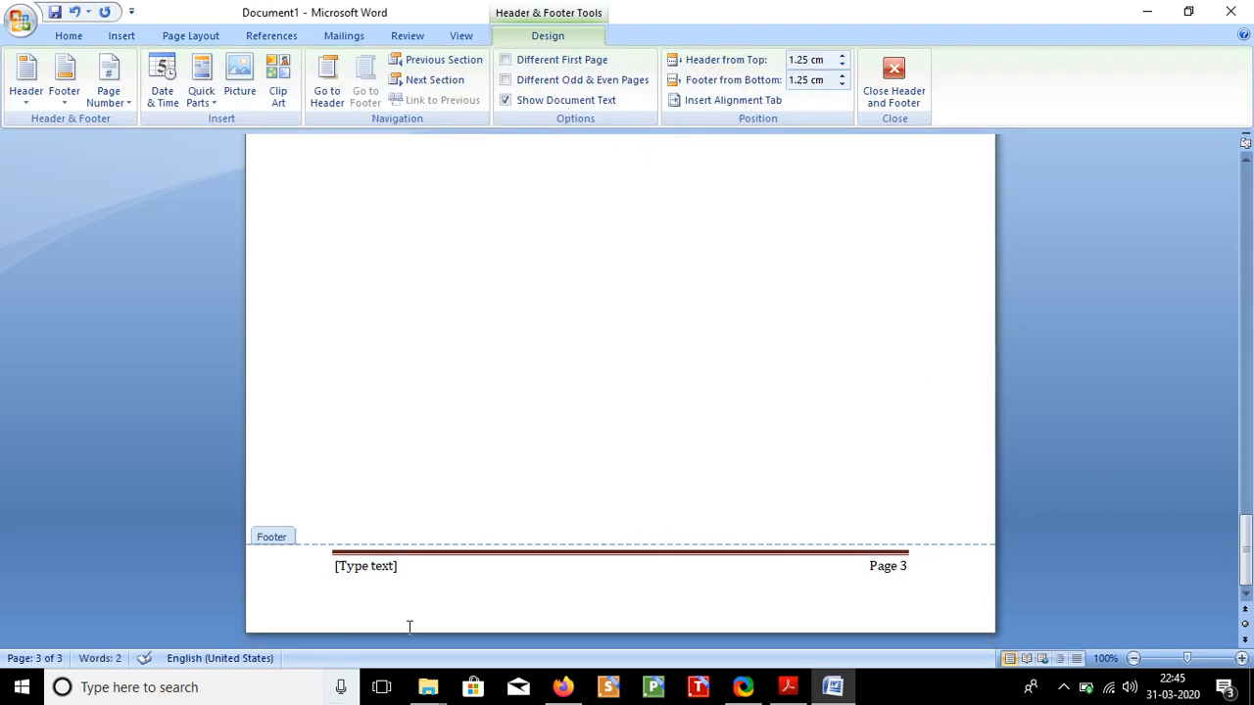
left_click(382, 576)
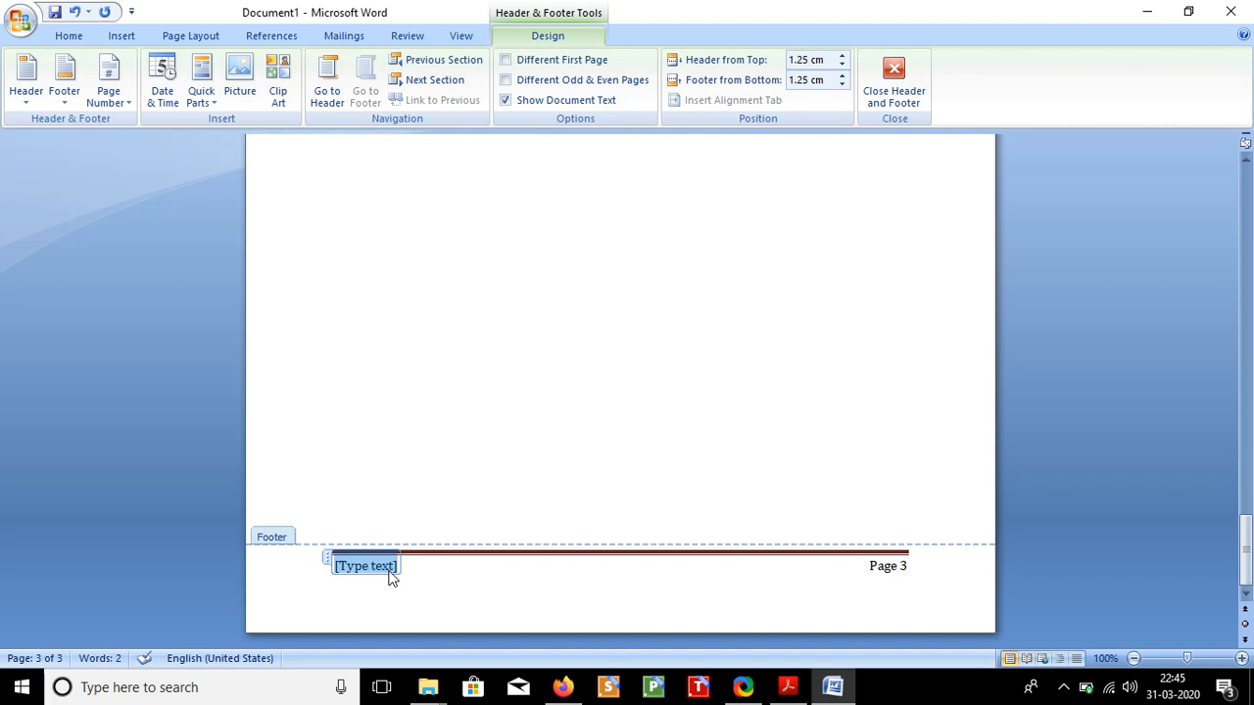
type("The")
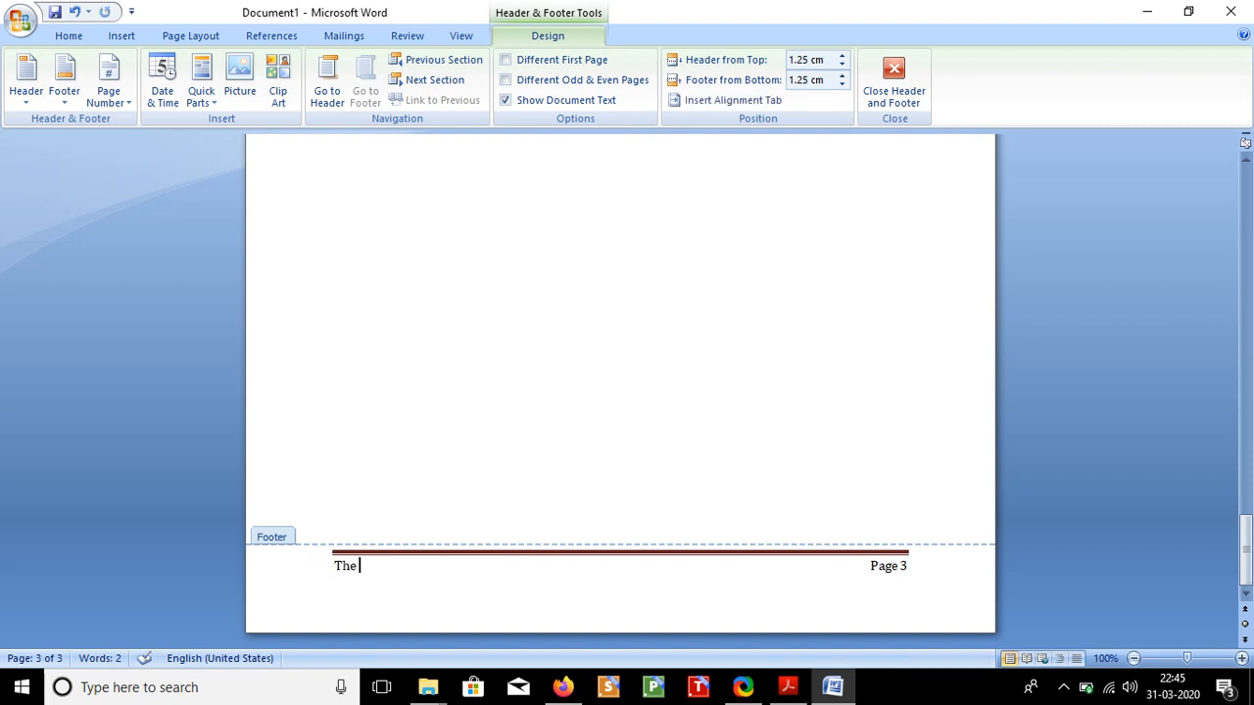
type(" docume")
type("nt")
type("'s ")
type("foo")
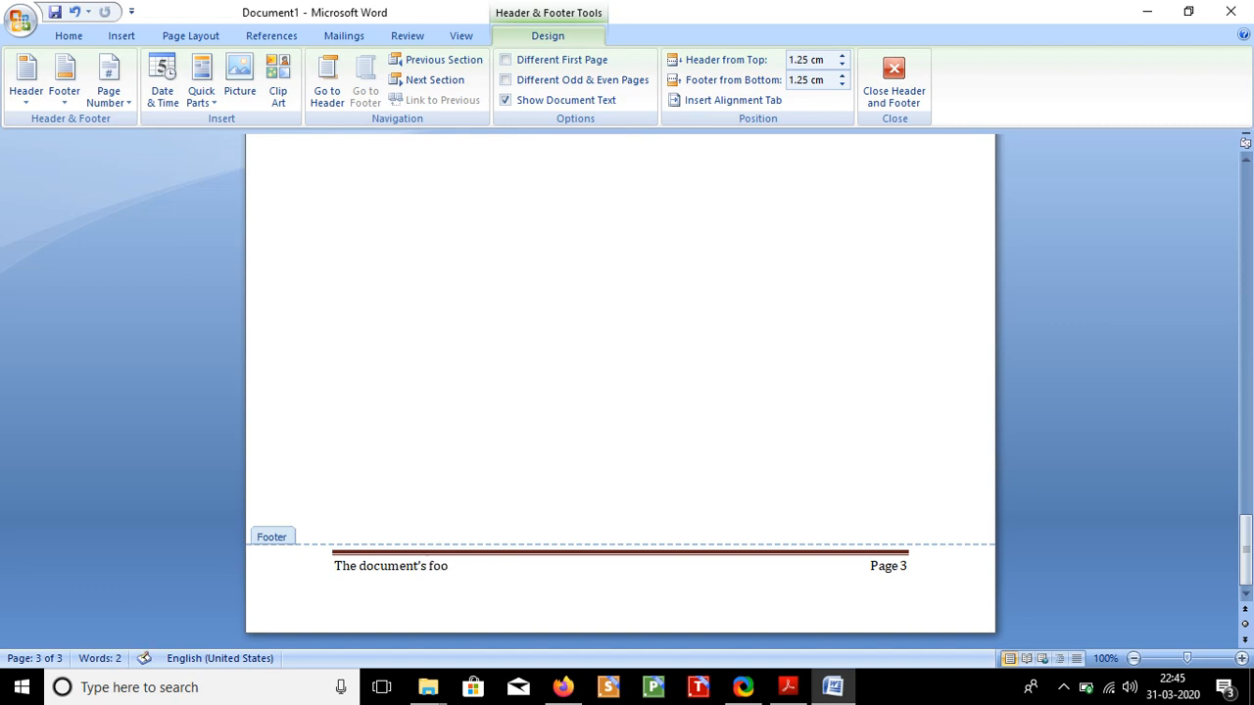
type("ter part")
double_click(506, 442)
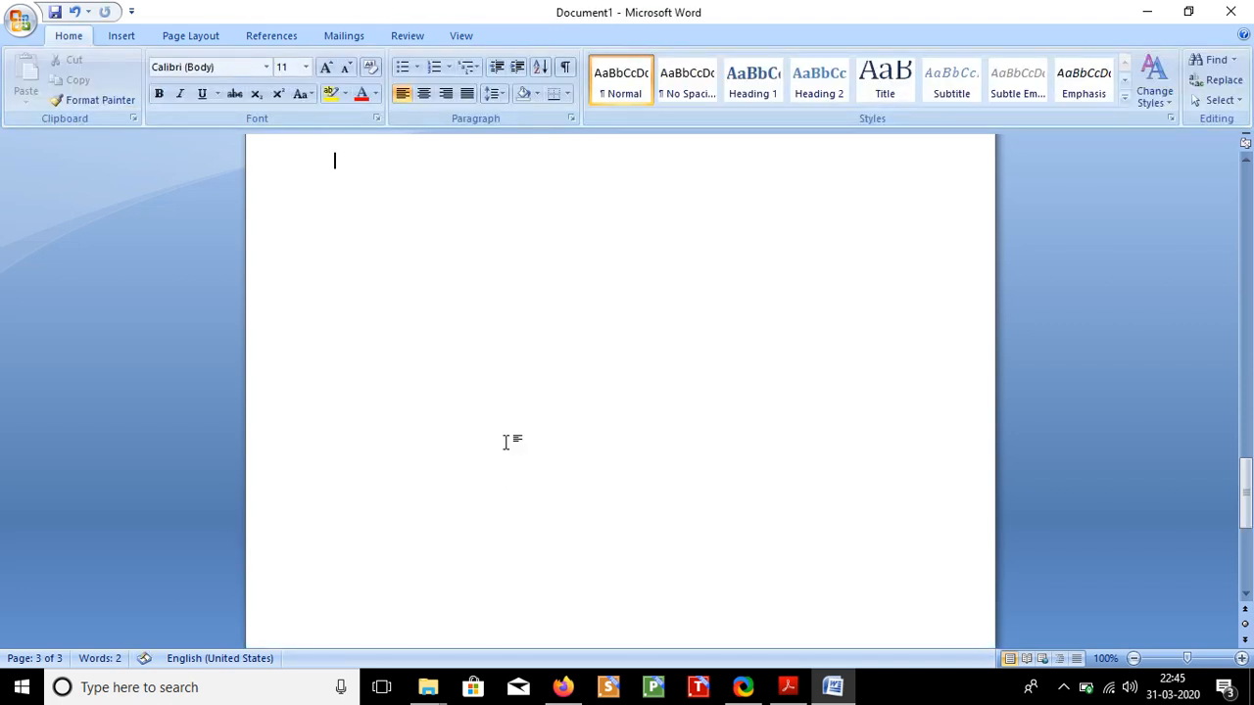
Step: Examine the footer text and page number on each of the document's three pages
left_click_drag(1247, 529, 1247, 485)
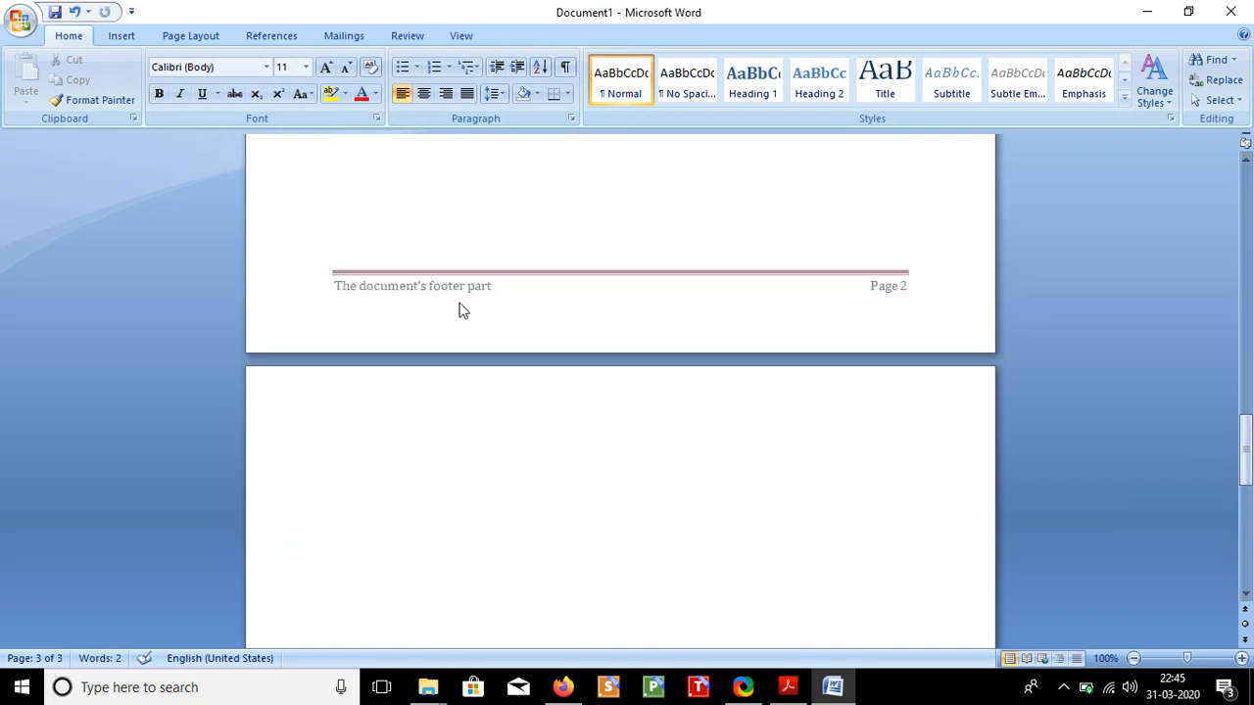
left_click_drag(1250, 441, 1249, 273)
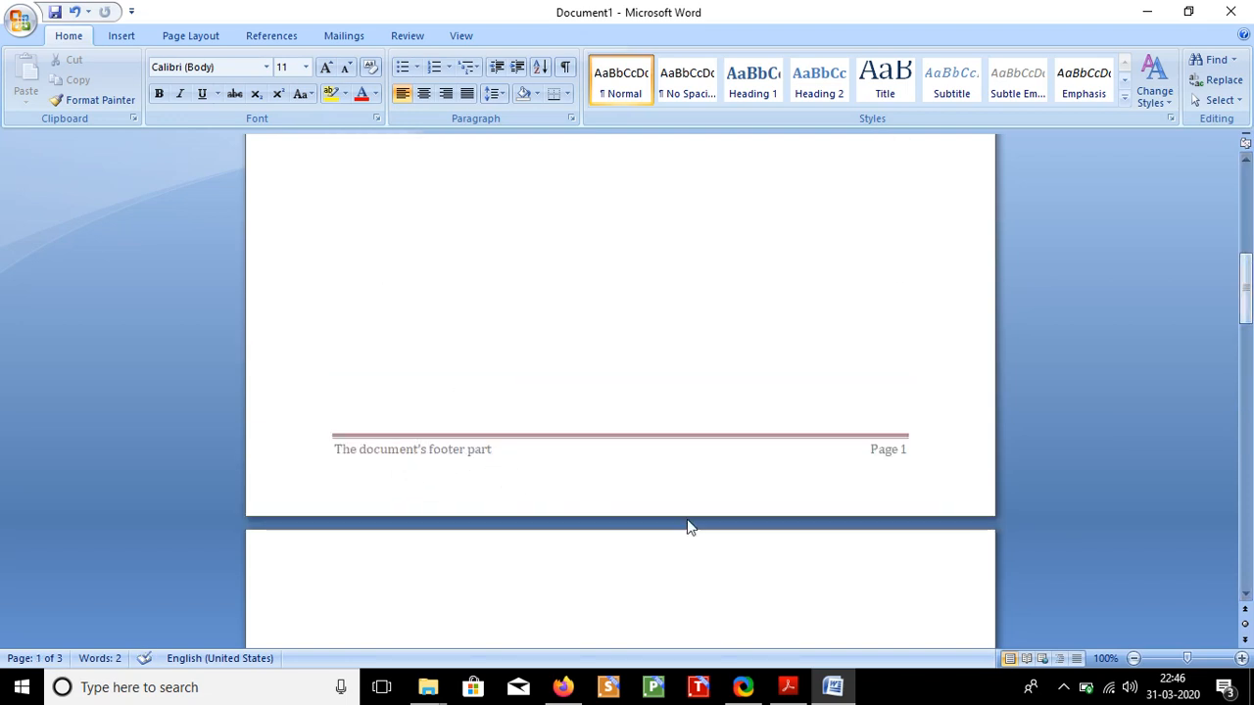
left_click_drag(1248, 307, 1247, 568)
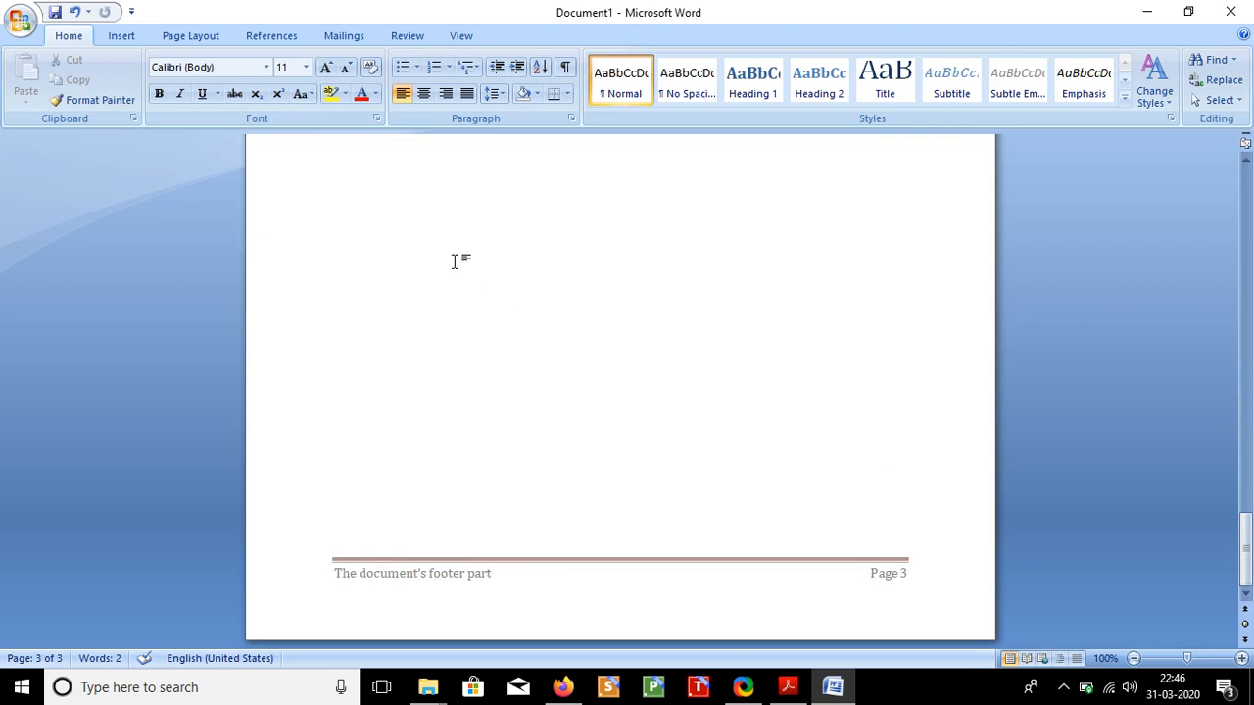
left_click(744, 689)
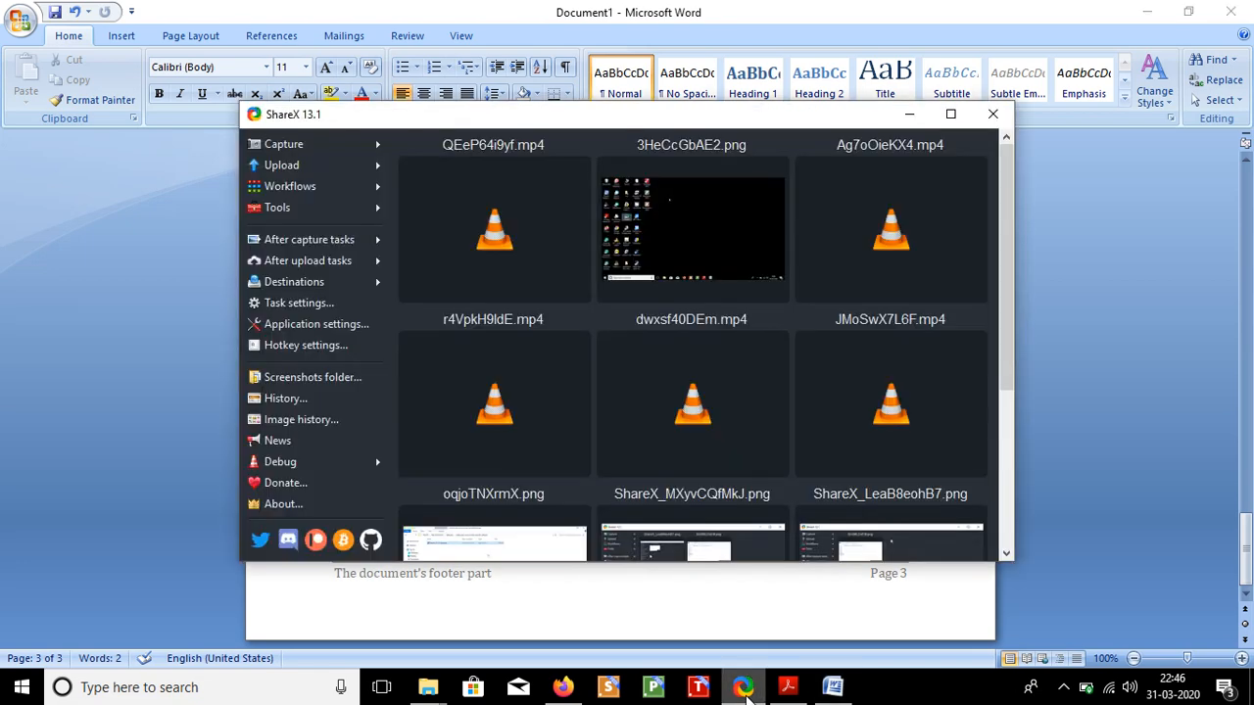